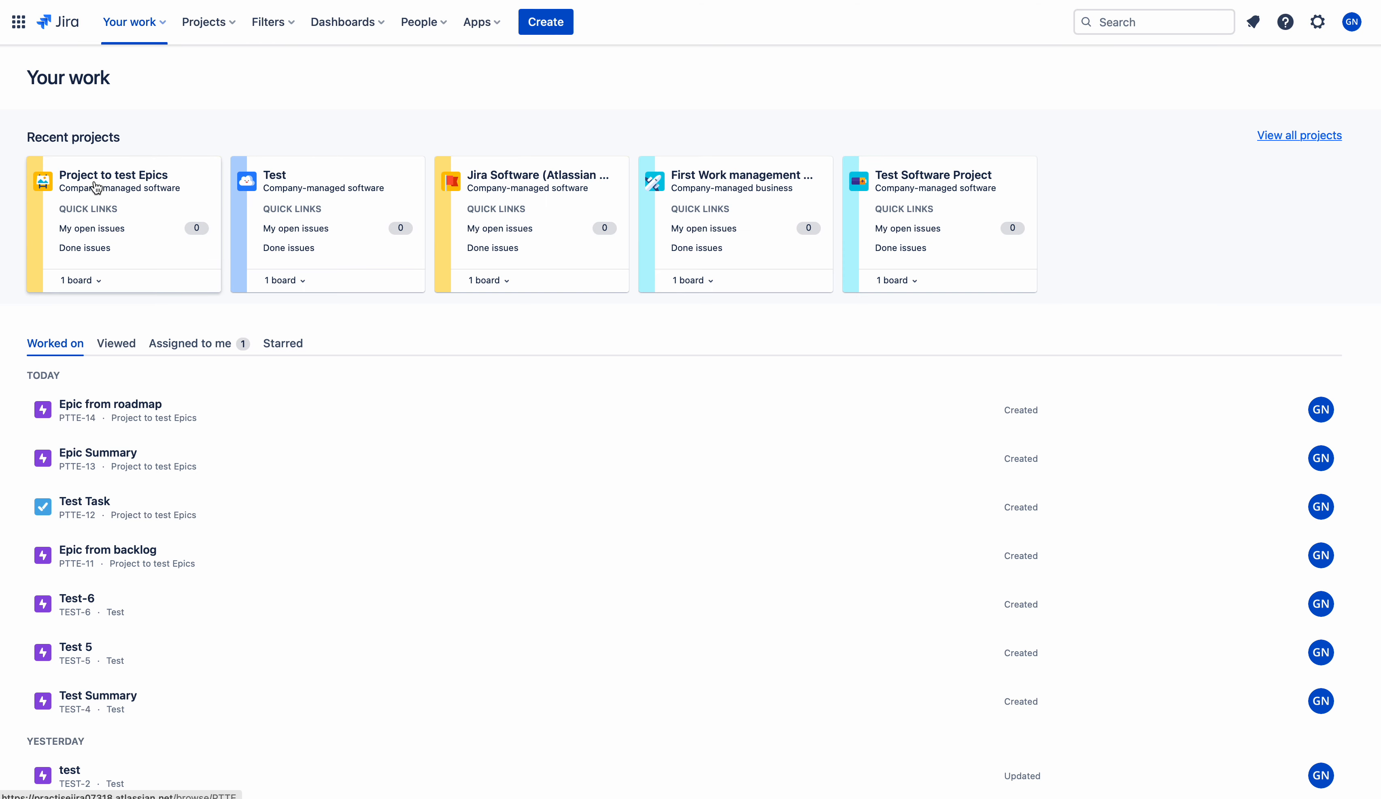
In Project to test Epics, create an epic named "Epic Name from create button" with the summary "Epic Summary"
click(153, 190)
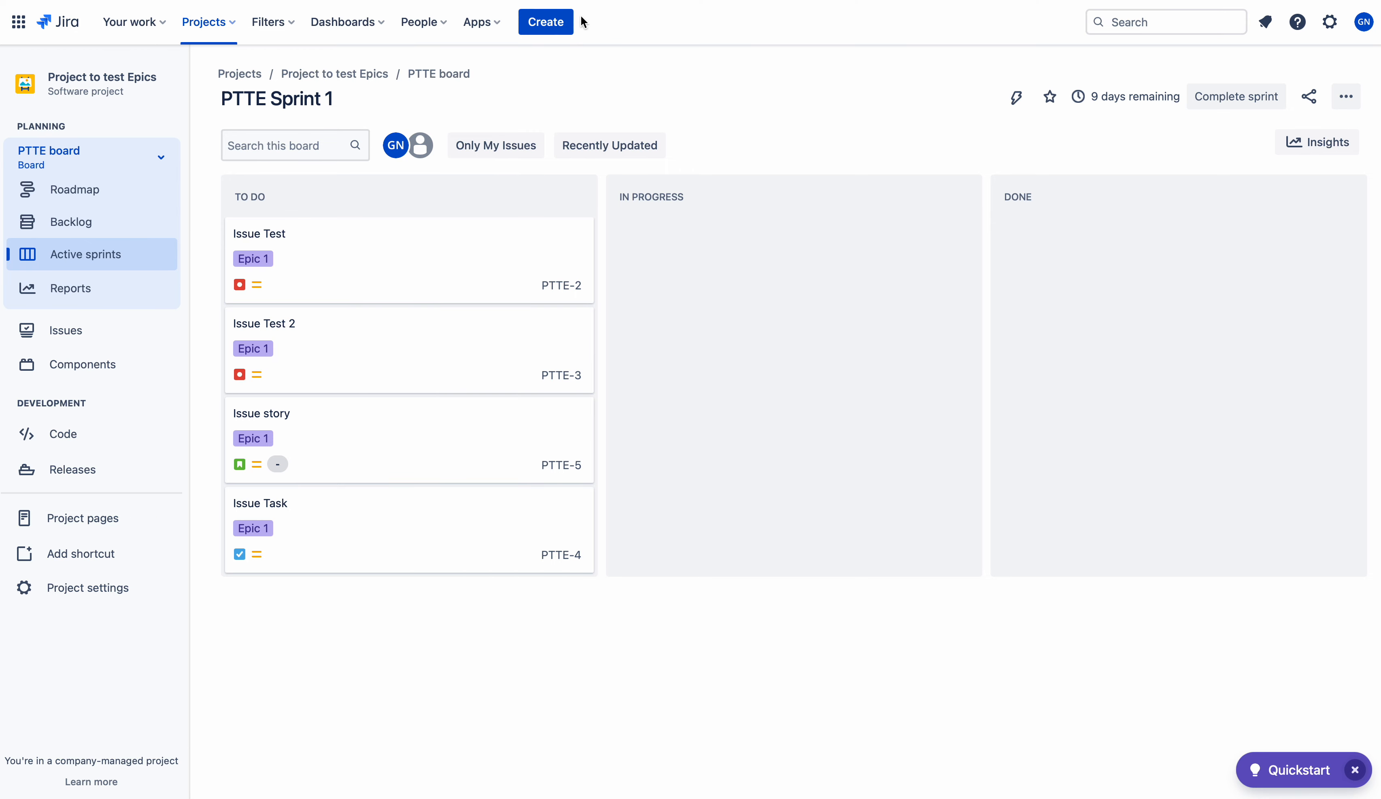
click(551, 30)
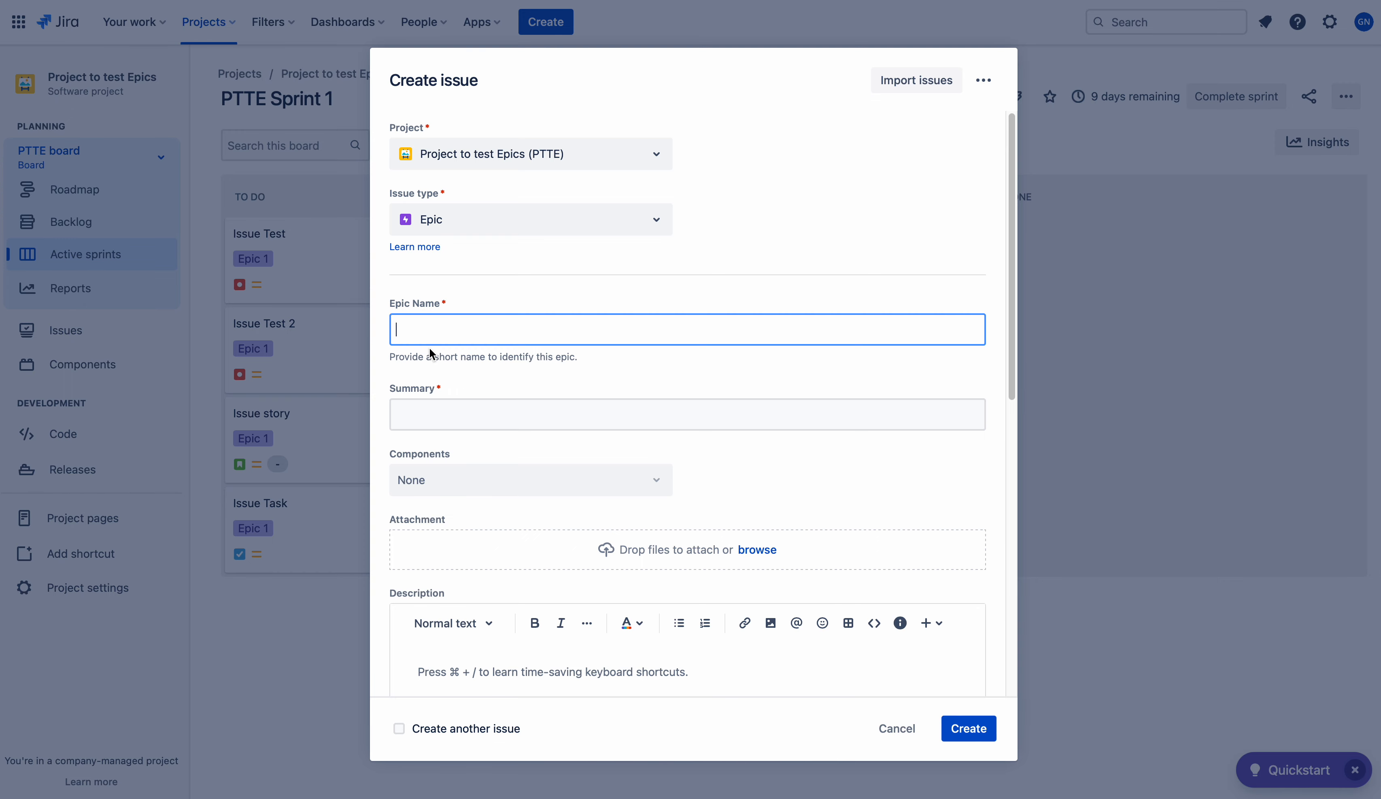
text(Epic Name from create button)
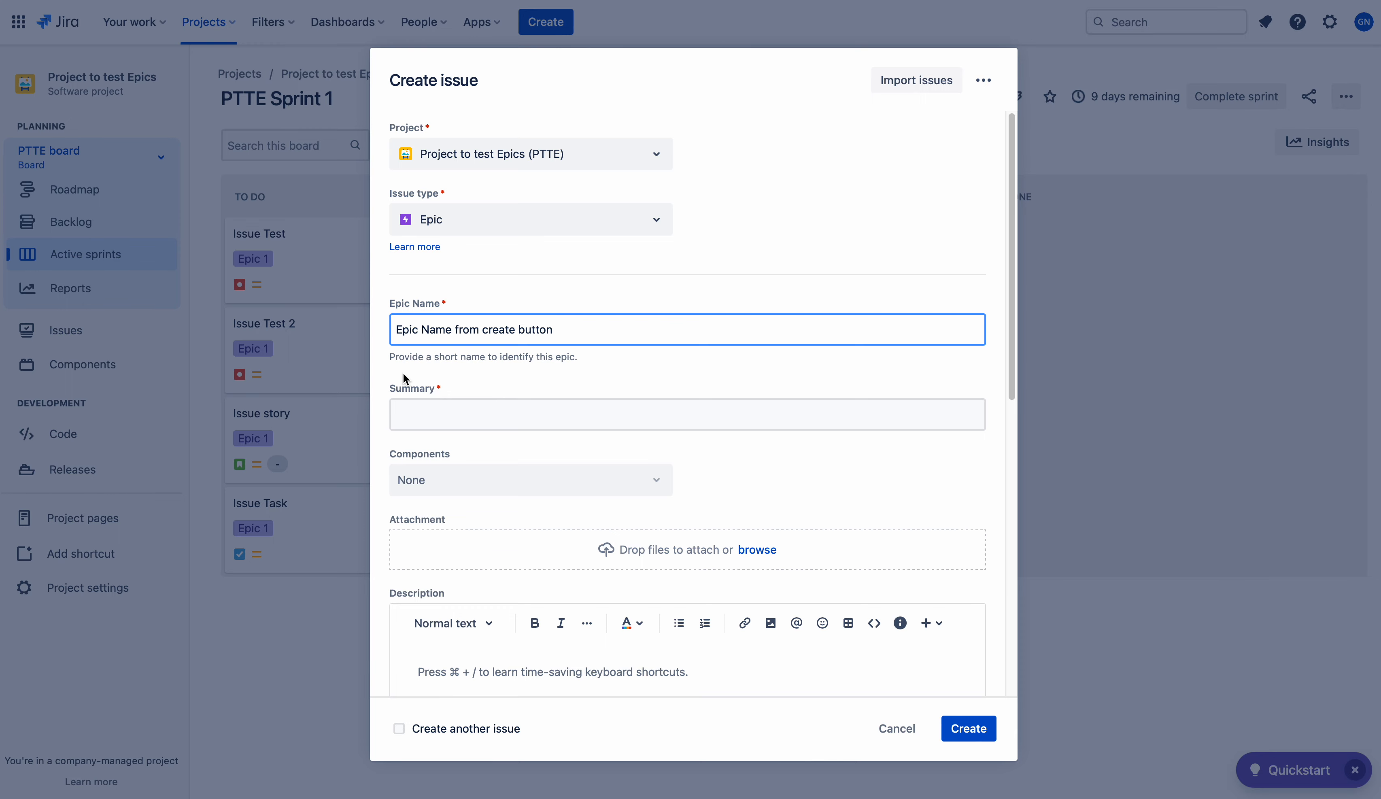
click(445, 428)
text(Epi)
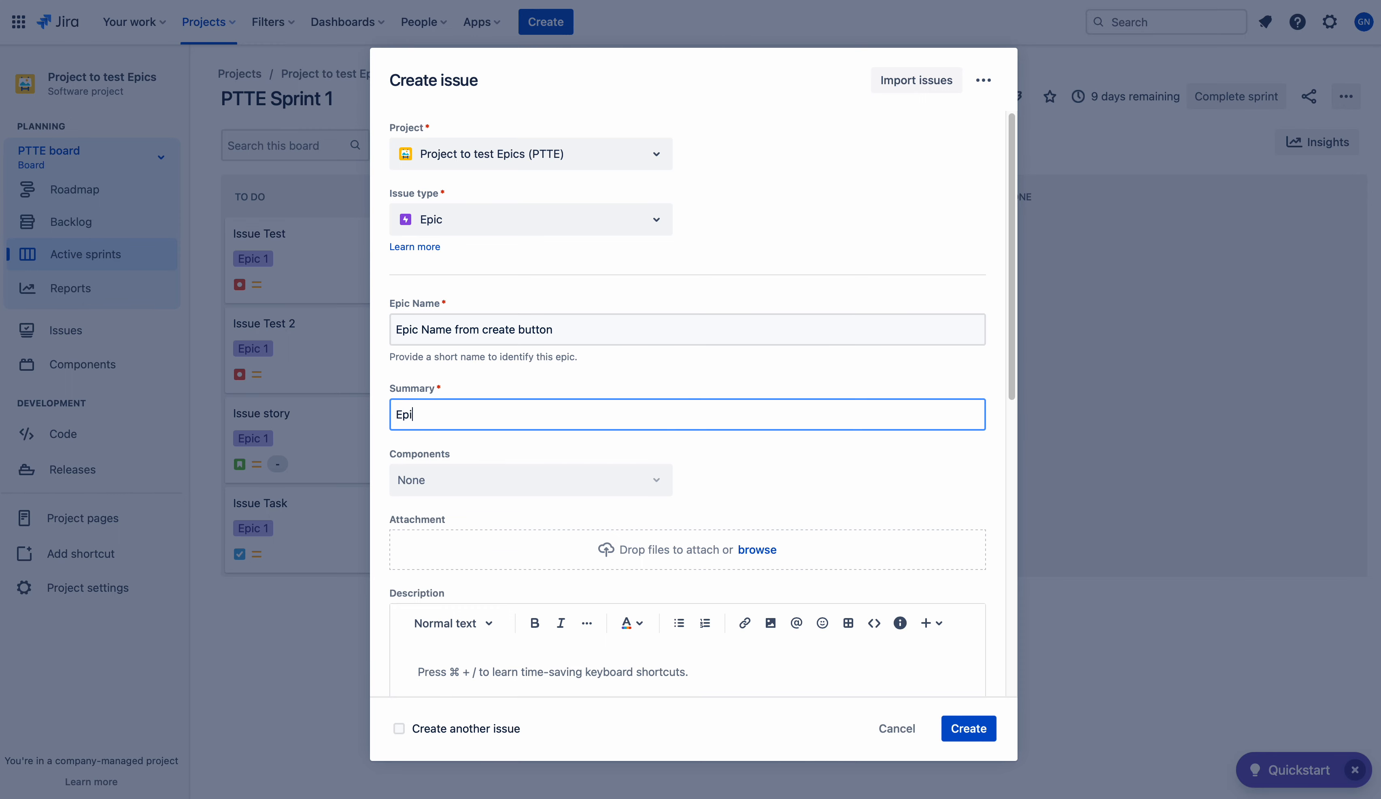
text(c Summary)
click(834, 468)
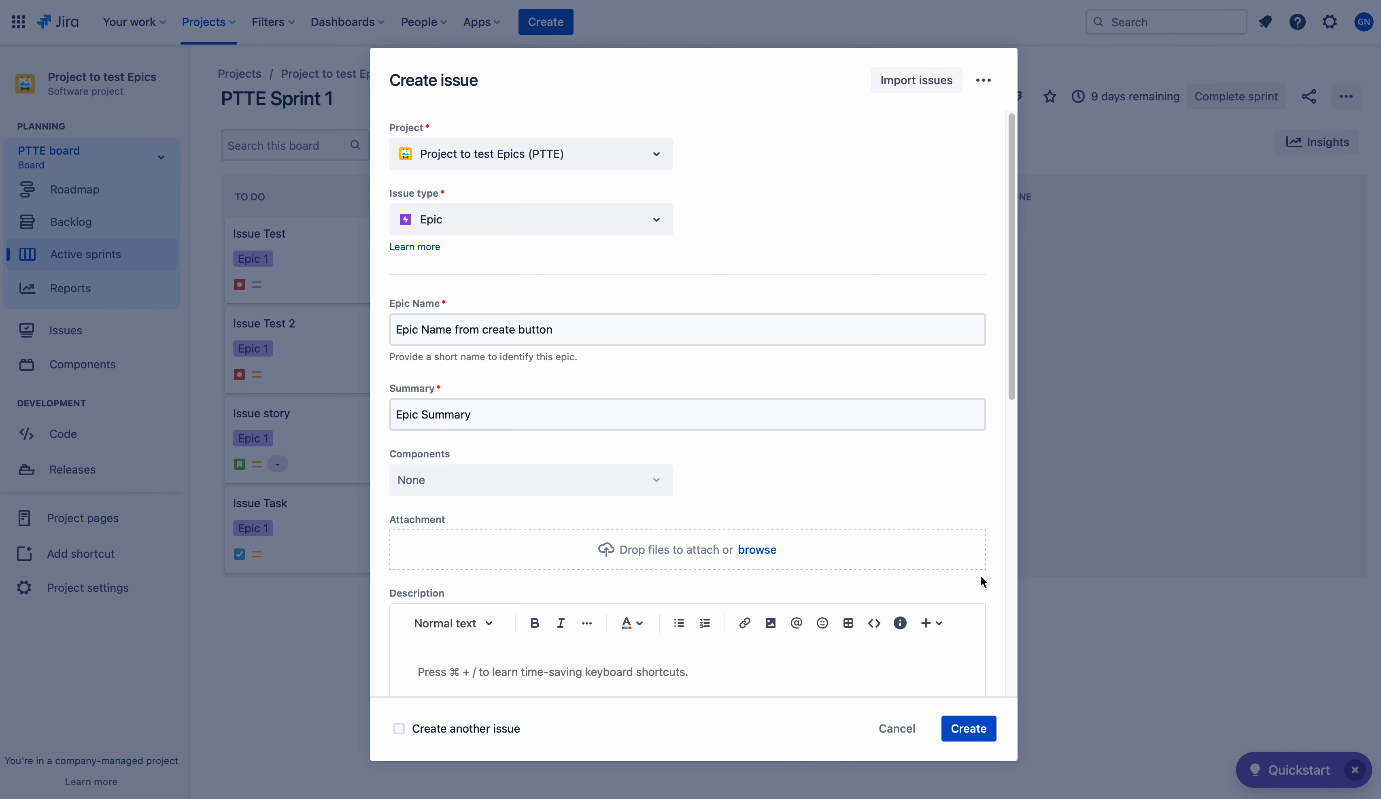
click(980, 734)
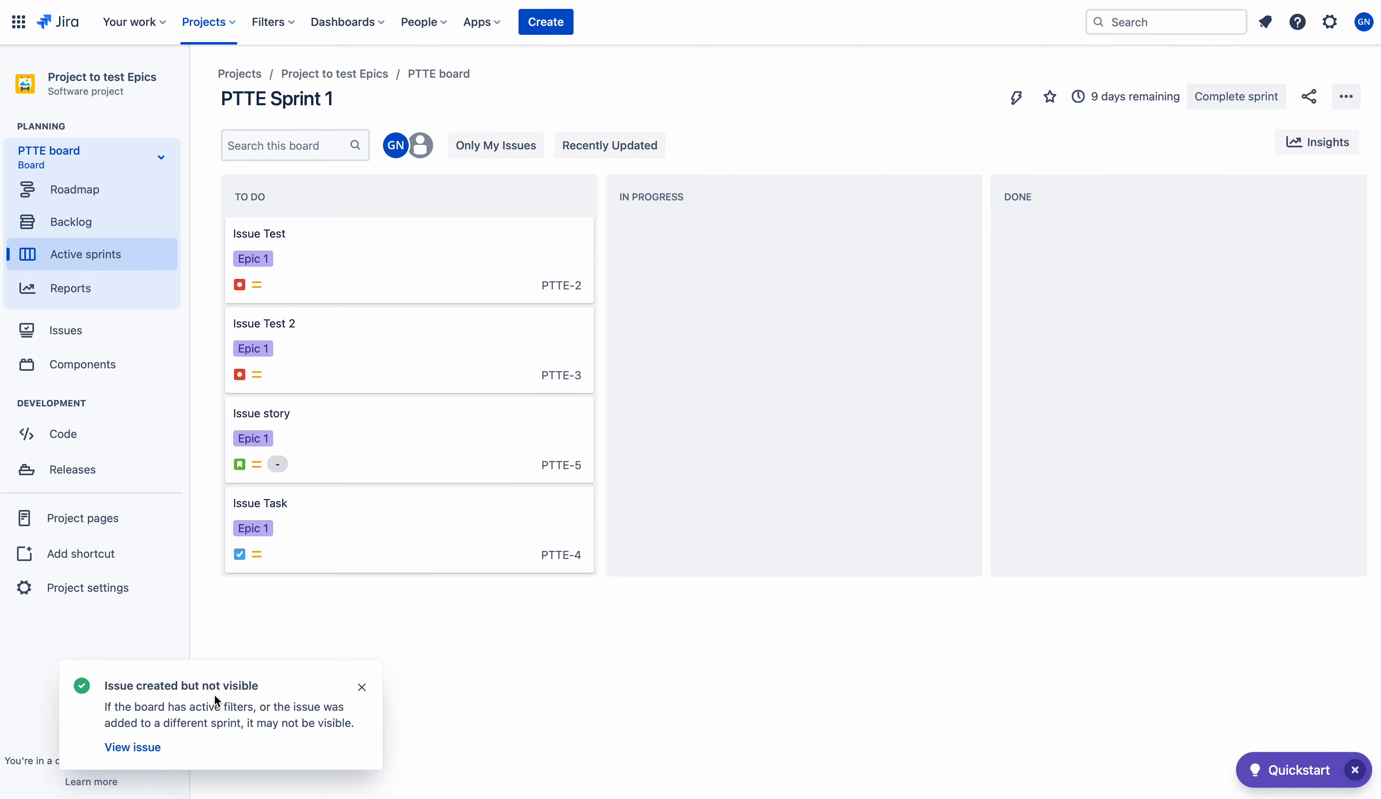
Look for the "Epic Name from create button" epic in the backlog's epics list and dismiss the creation notification
click(66, 223)
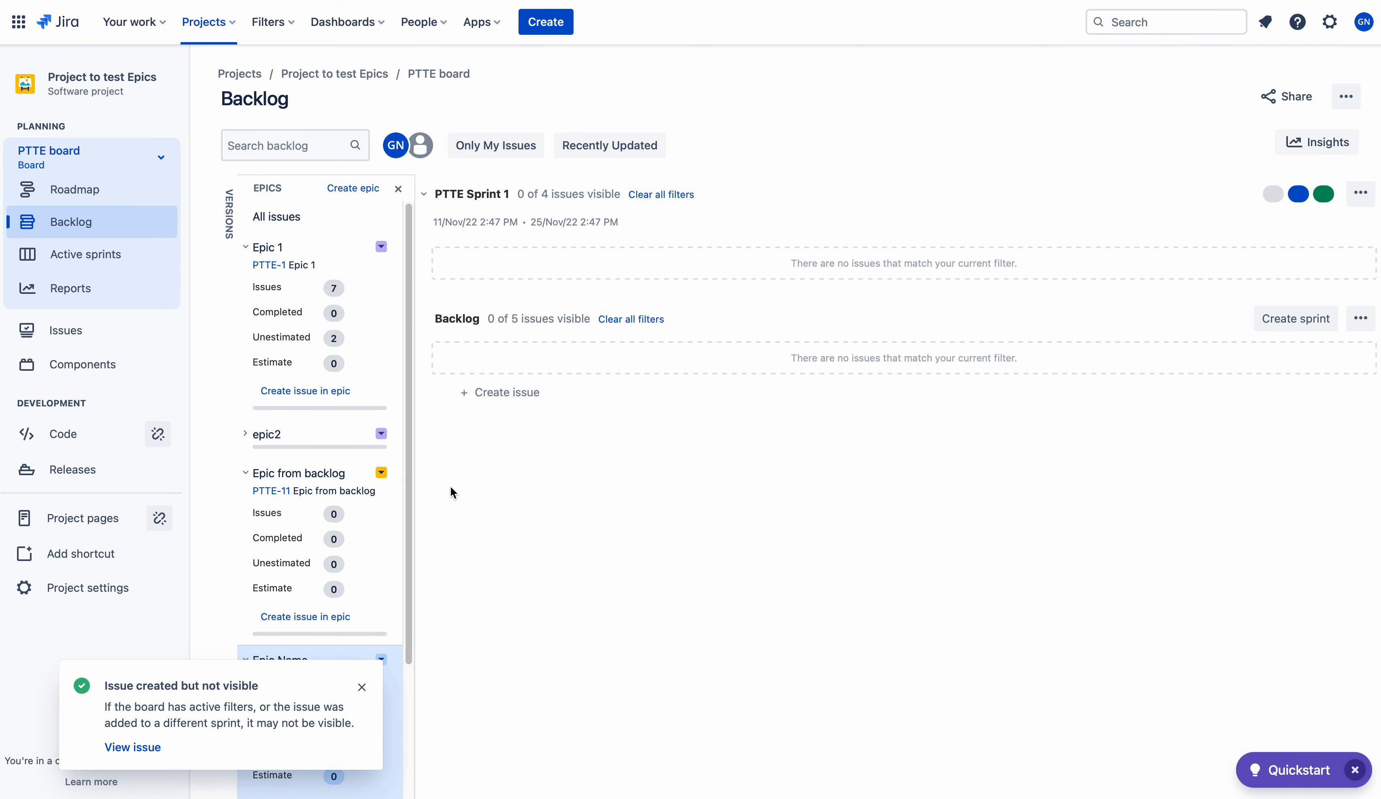
scroll(408, 476, down, 4)
click(362, 687)
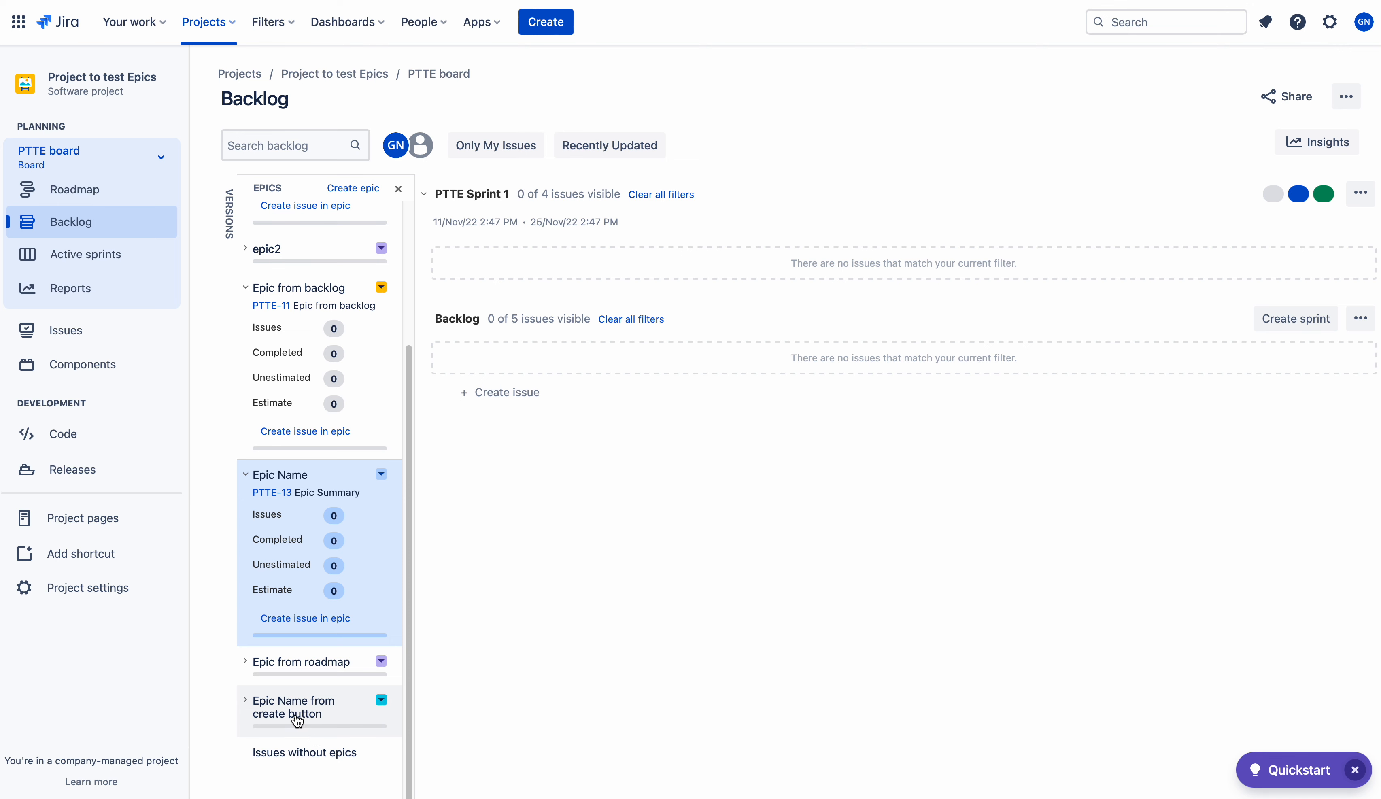
Add an epic titled "Epic from roadmap without using two fileds" directly on the project's roadmap
click(76, 193)
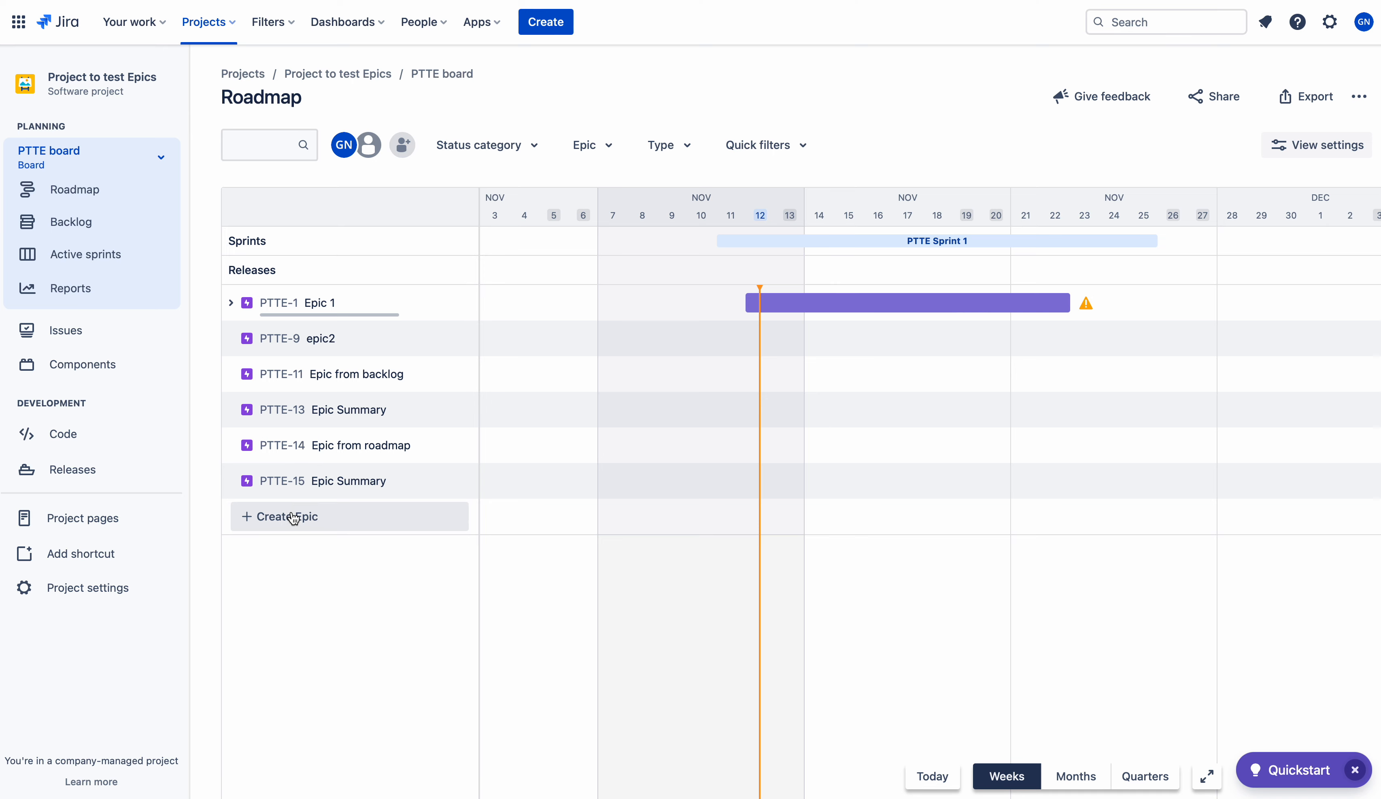
click(292, 521)
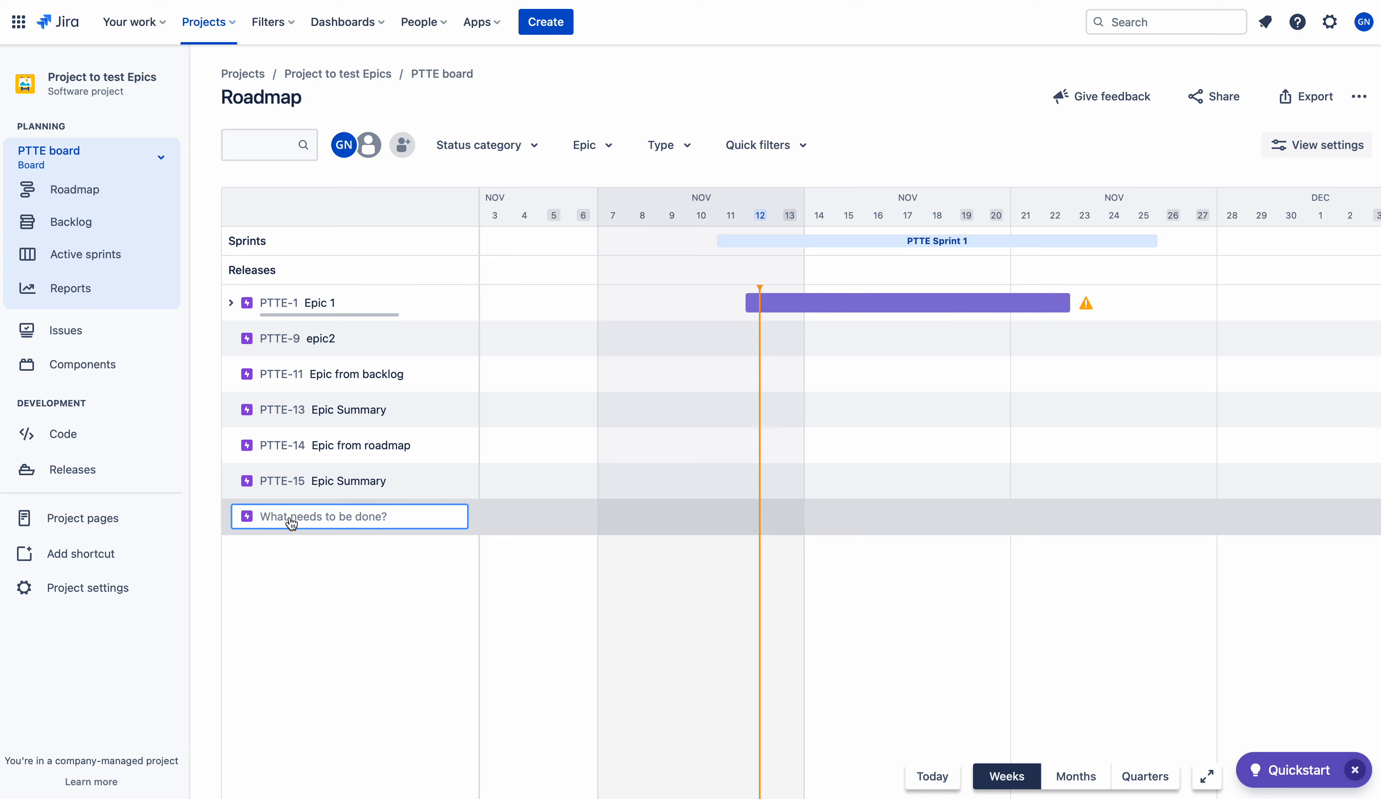
text(Epic from roadmap without using t)
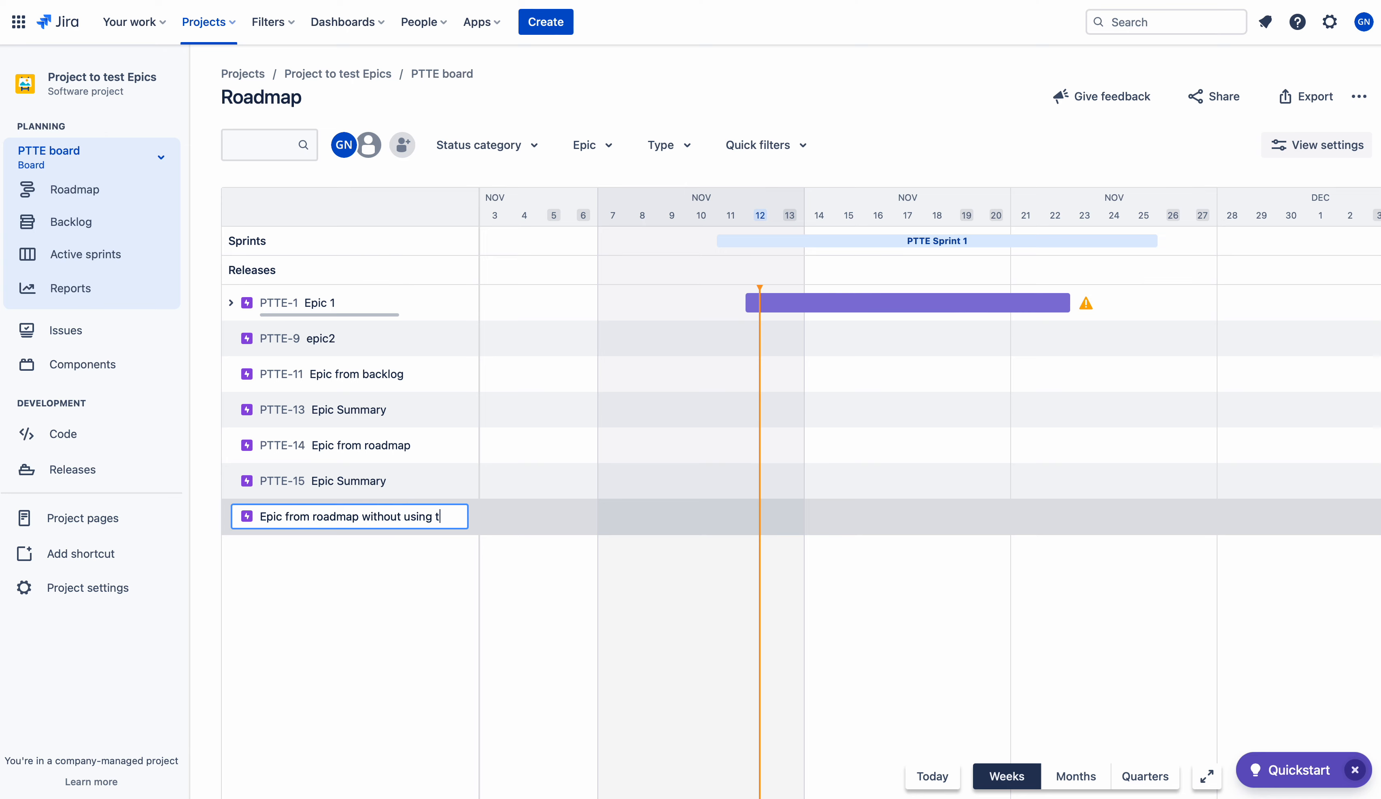
text(wo f)
text(ields)
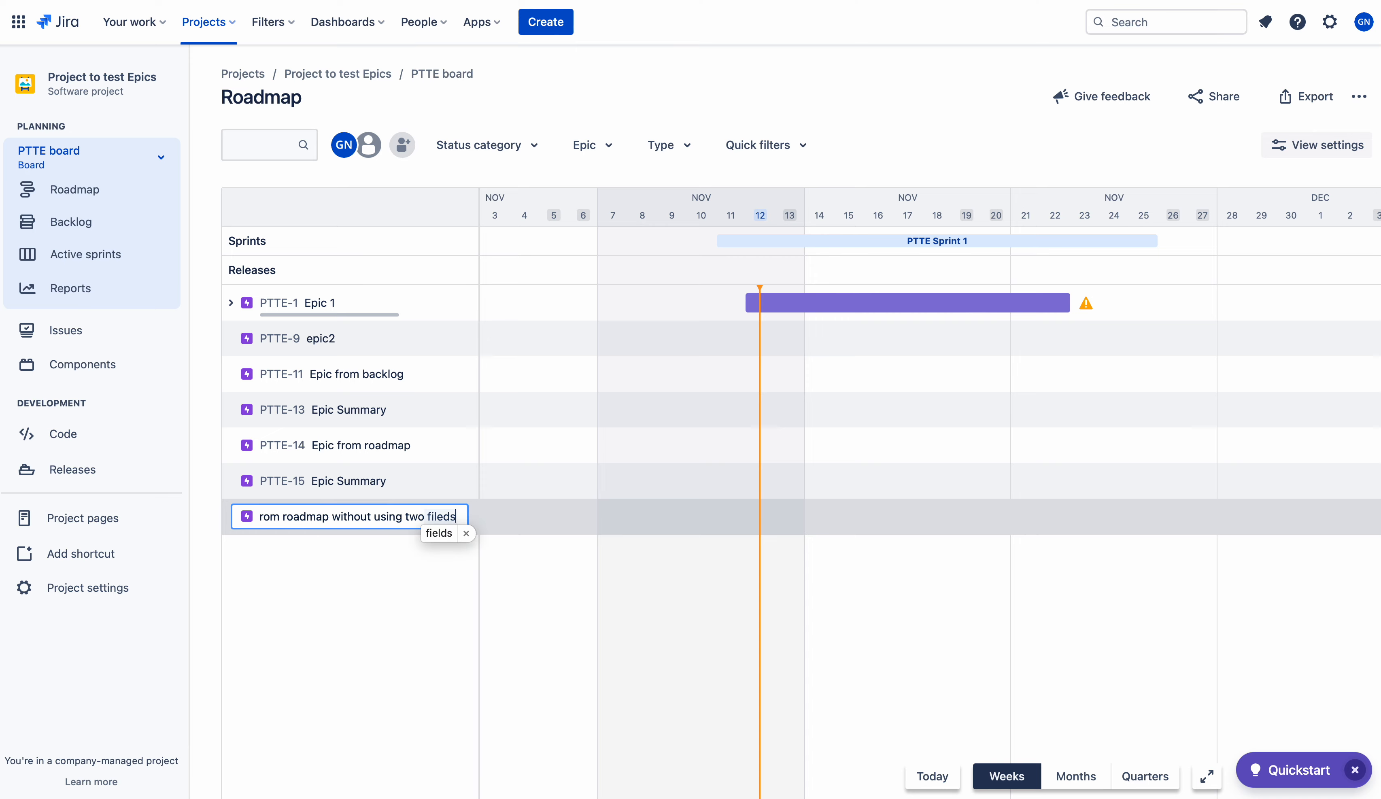
key(Return)
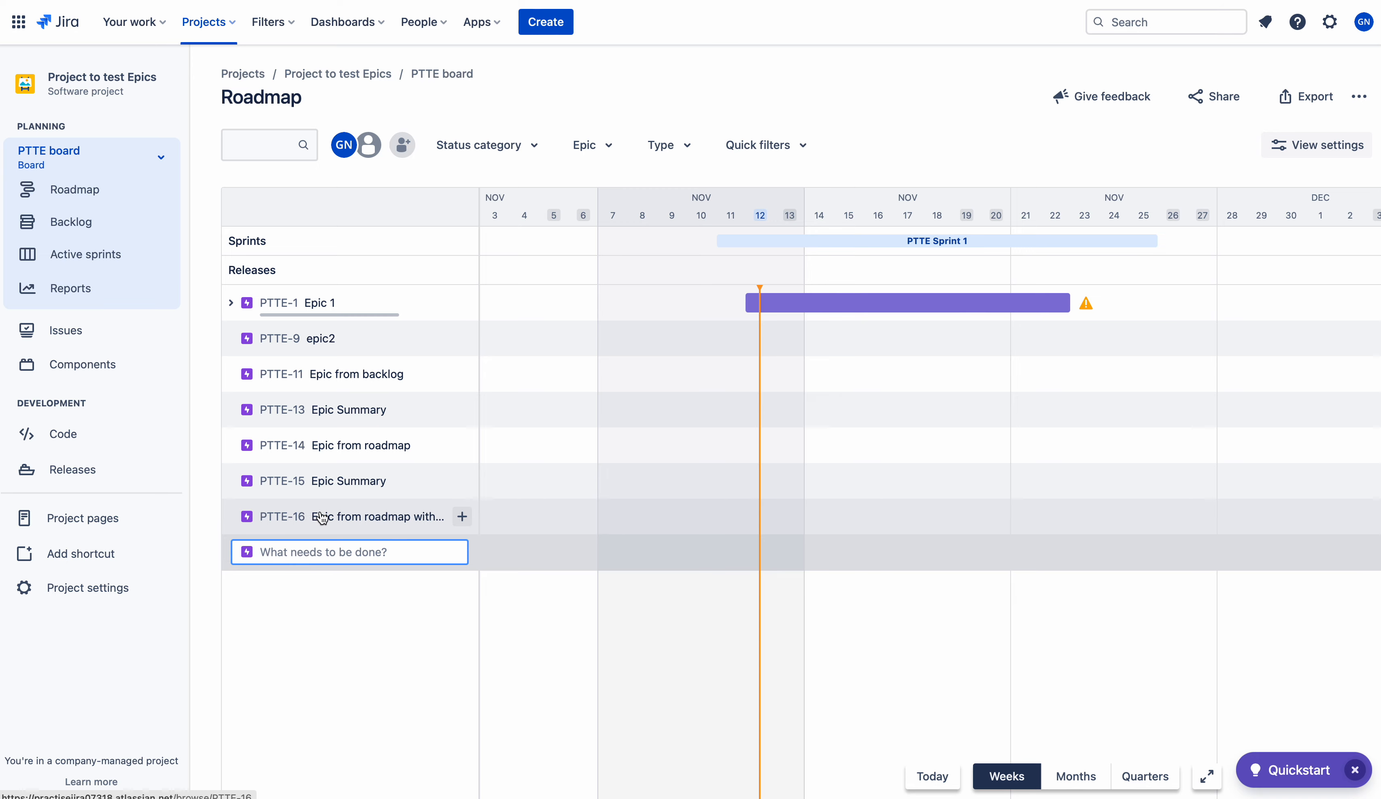
Examine the details of the "Epic from roadmap without using two fileds" epic, including its Epic Name field, and close them
click(337, 519)
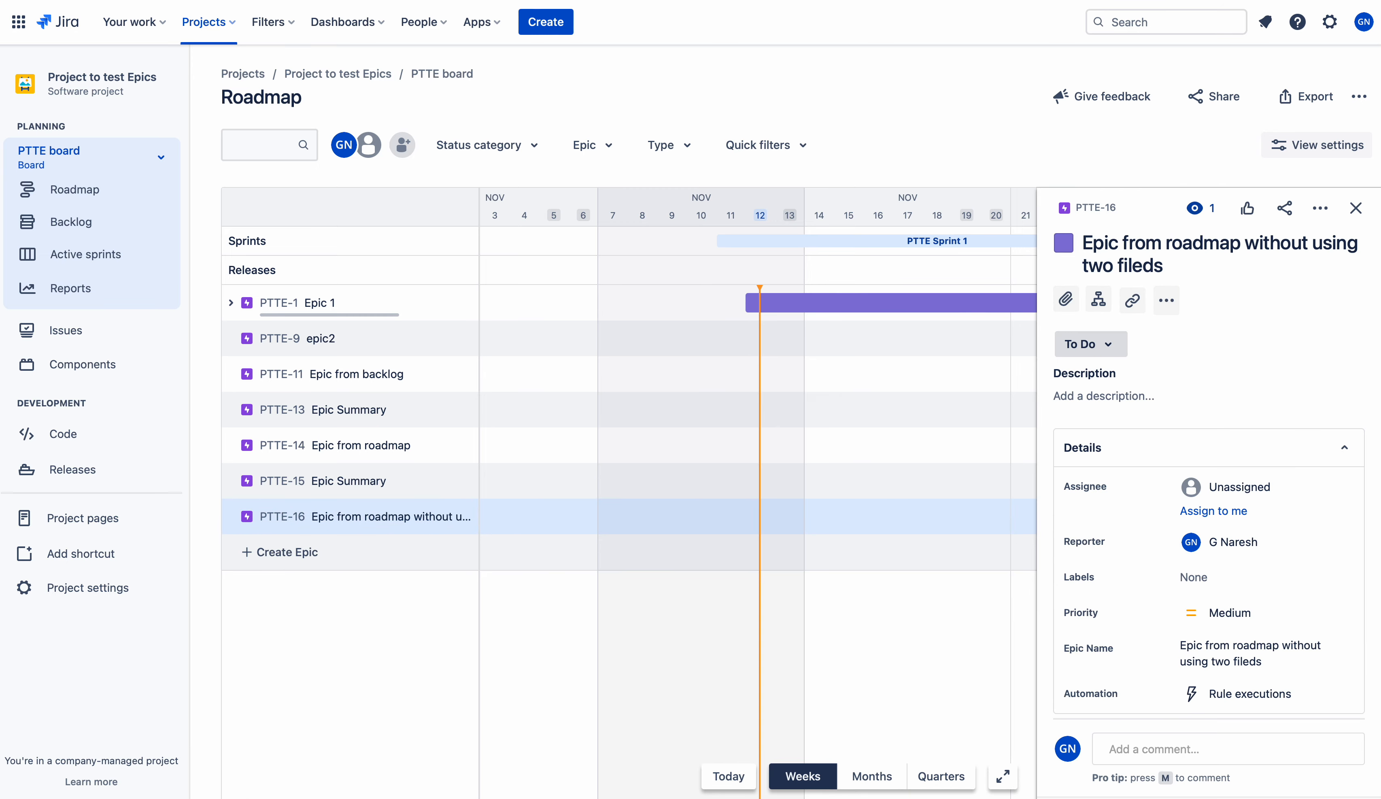
scroll(1372, 406, down, 2)
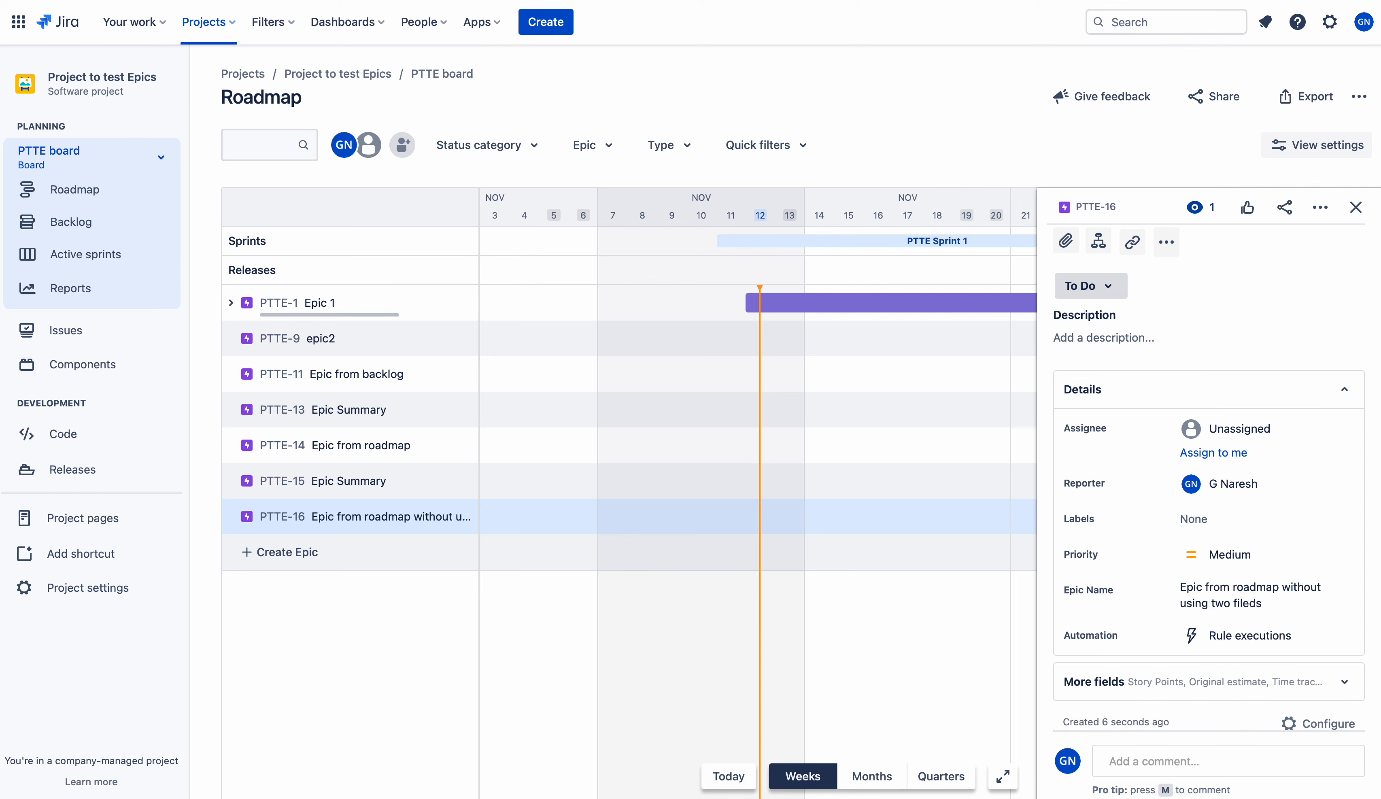
scroll(1374, 439, up, 2)
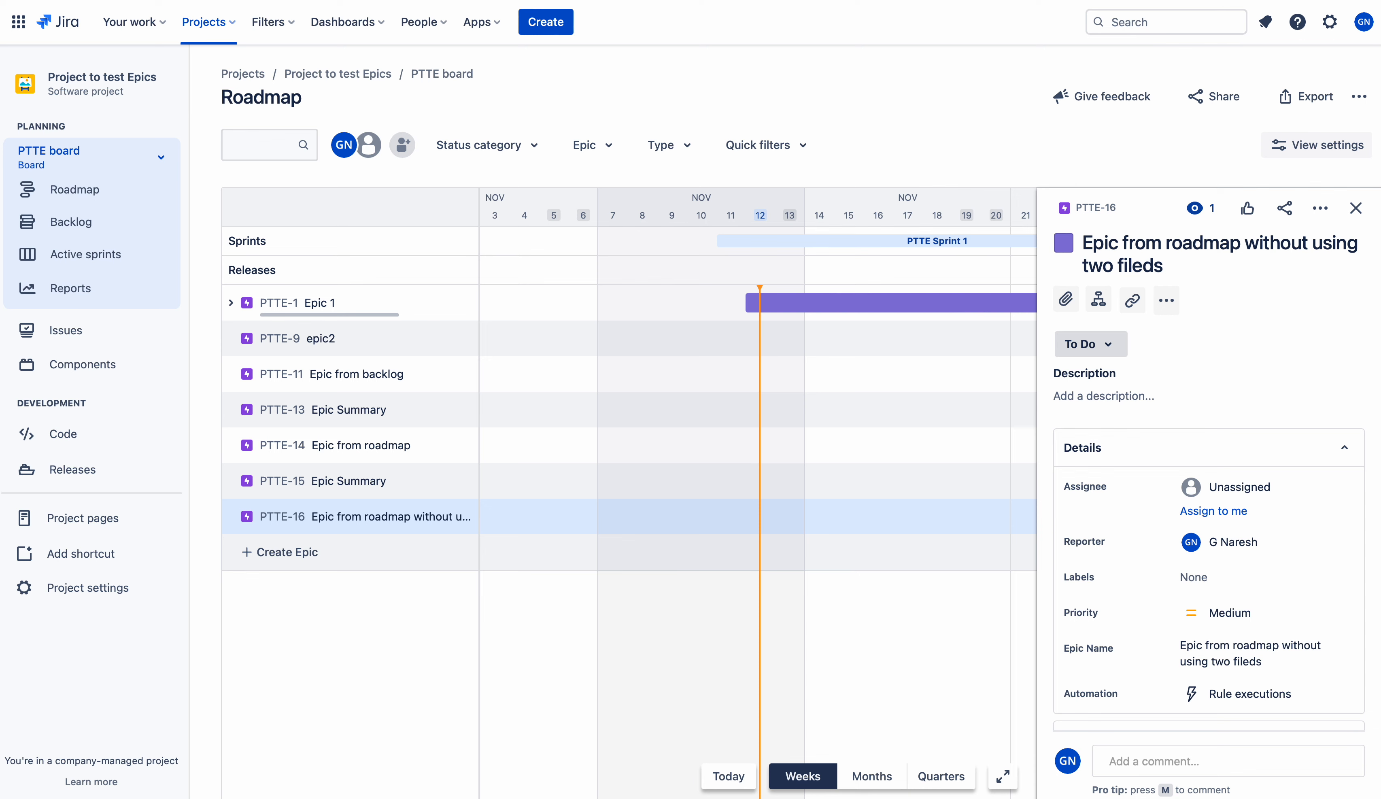
scroll(1371, 466, down, 1)
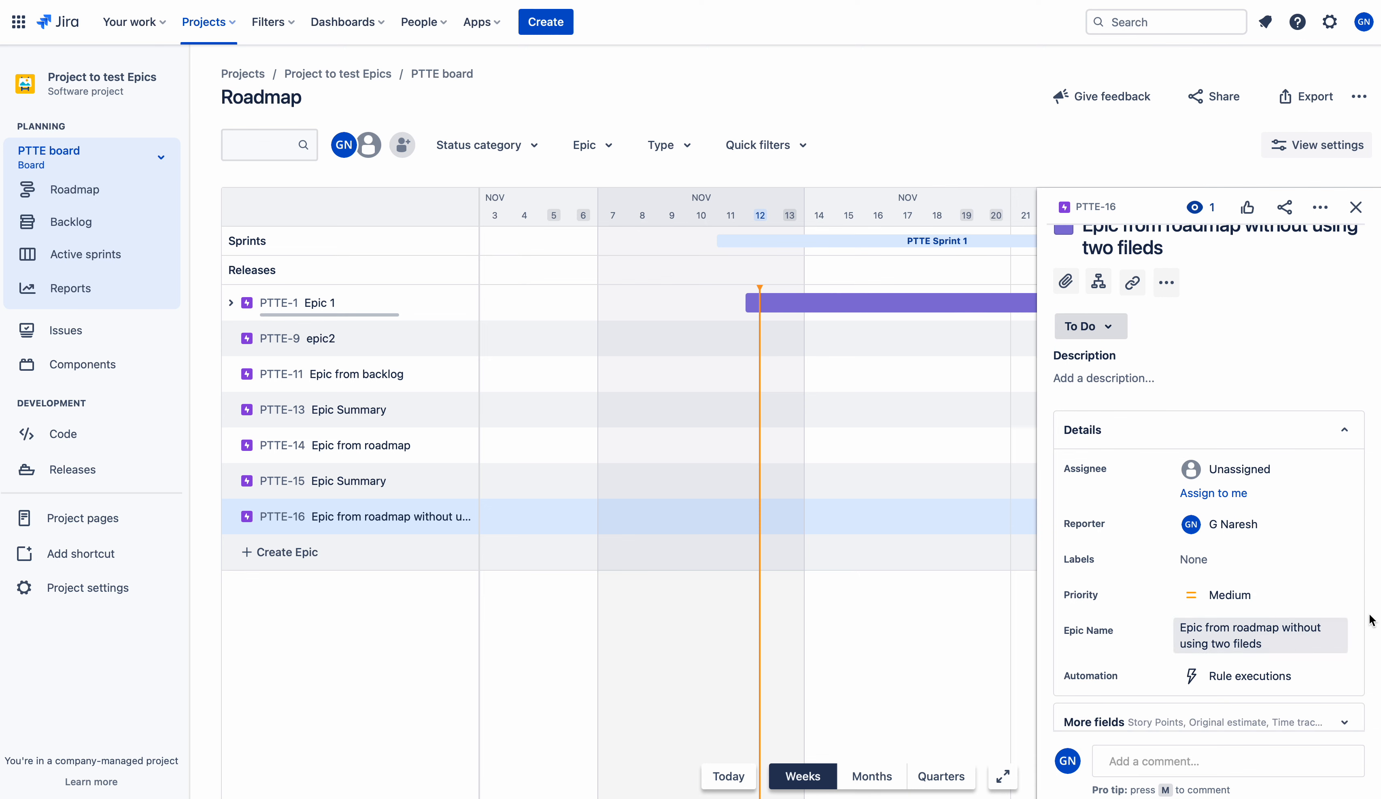
scroll(1372, 549, up, 1)
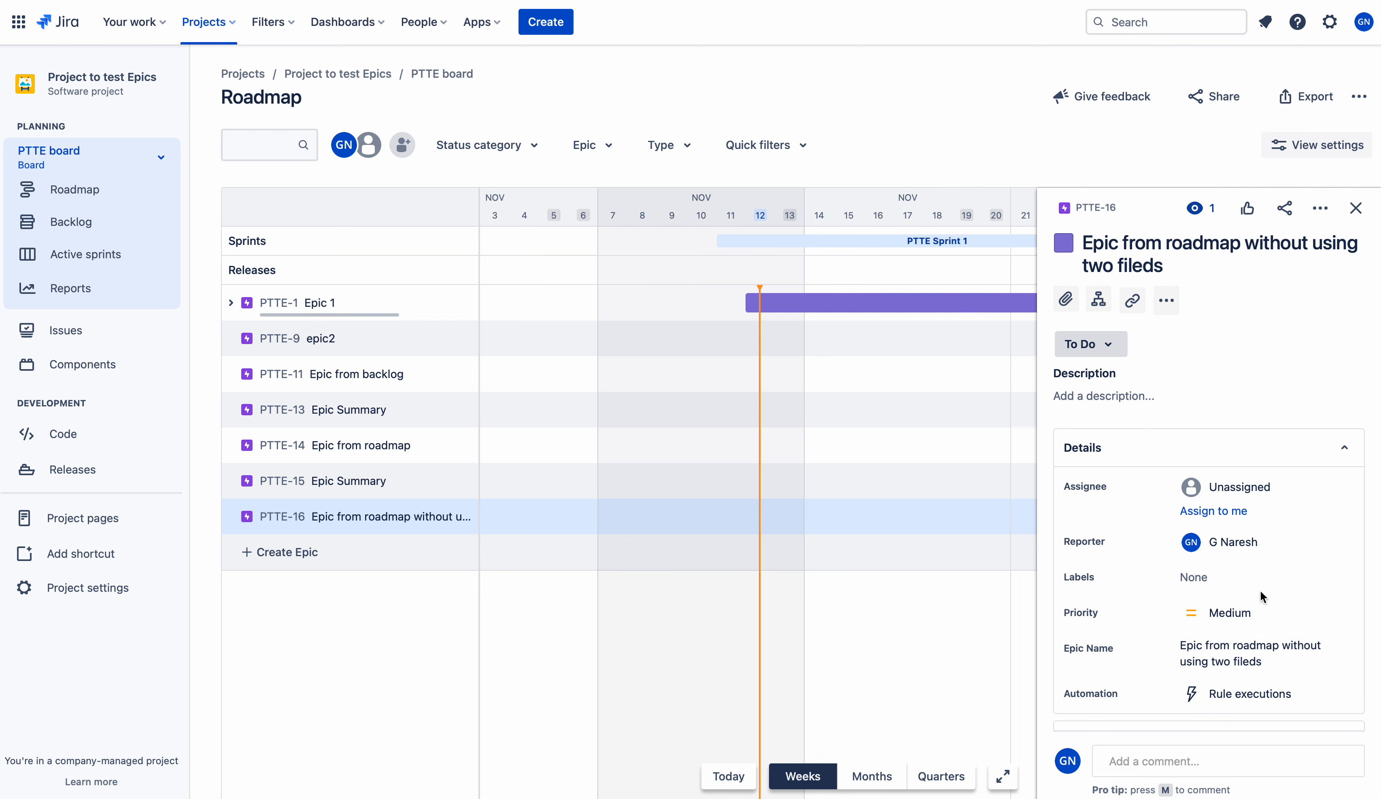
click(1356, 208)
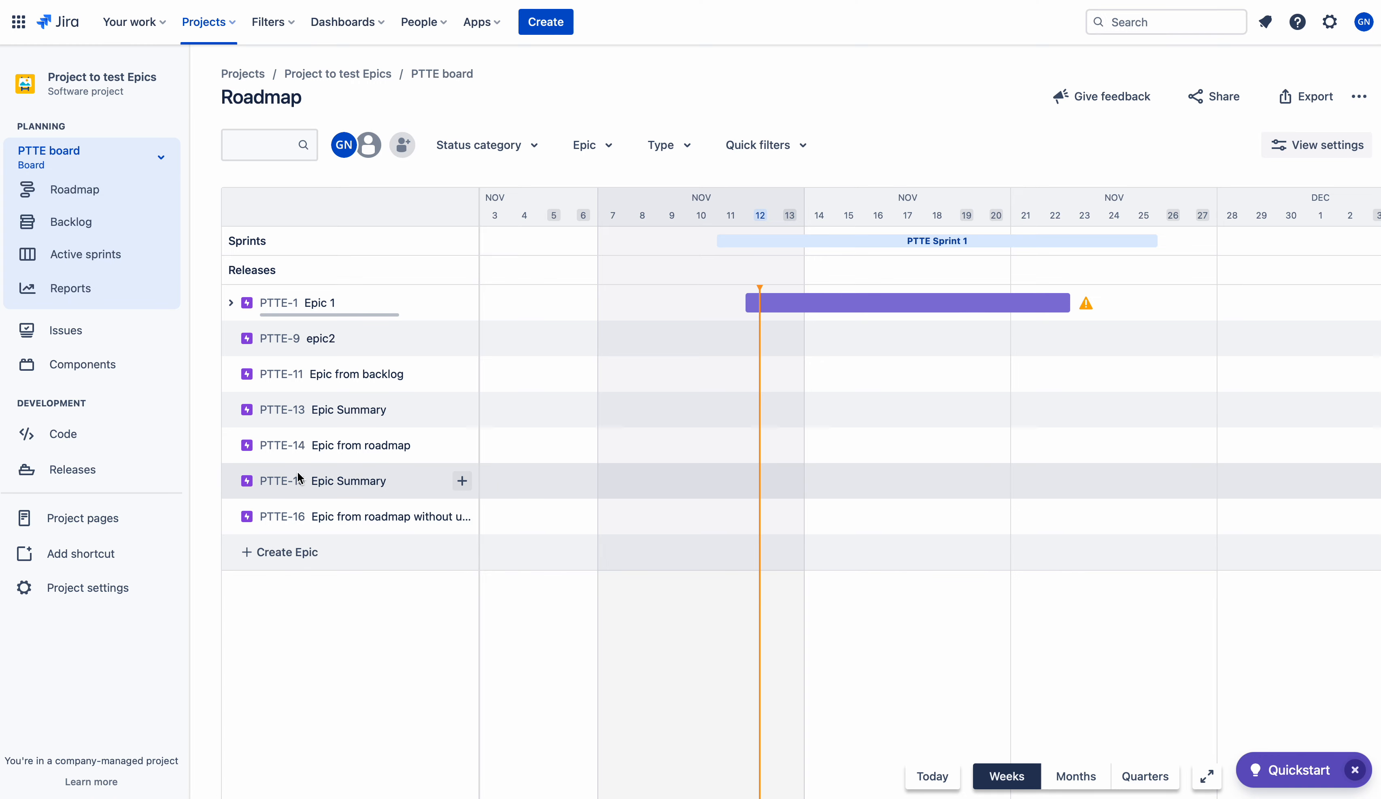
Create an epic from the backlog's epics list, named "Epic from backlog" with the summary "epic summary from backlog"
click(83, 224)
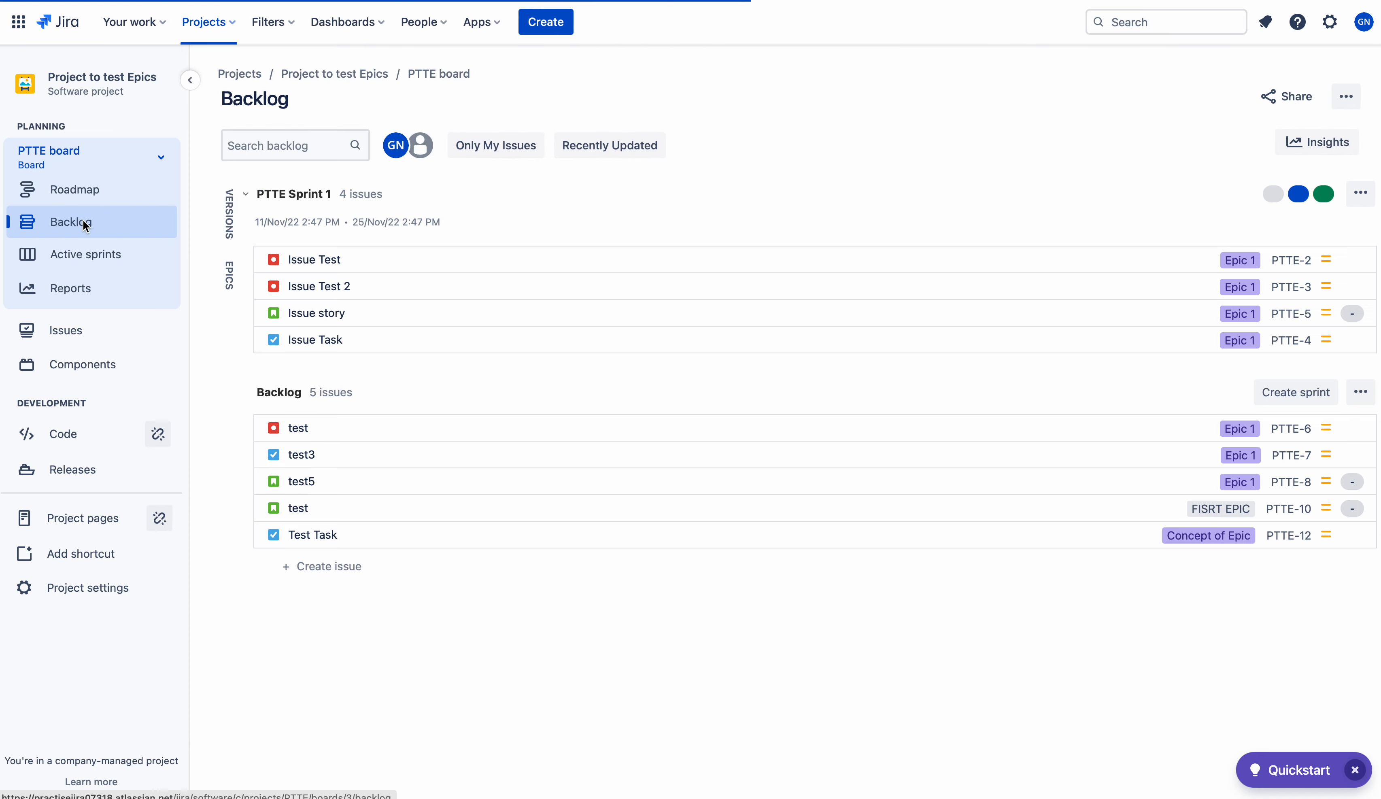
click(228, 285)
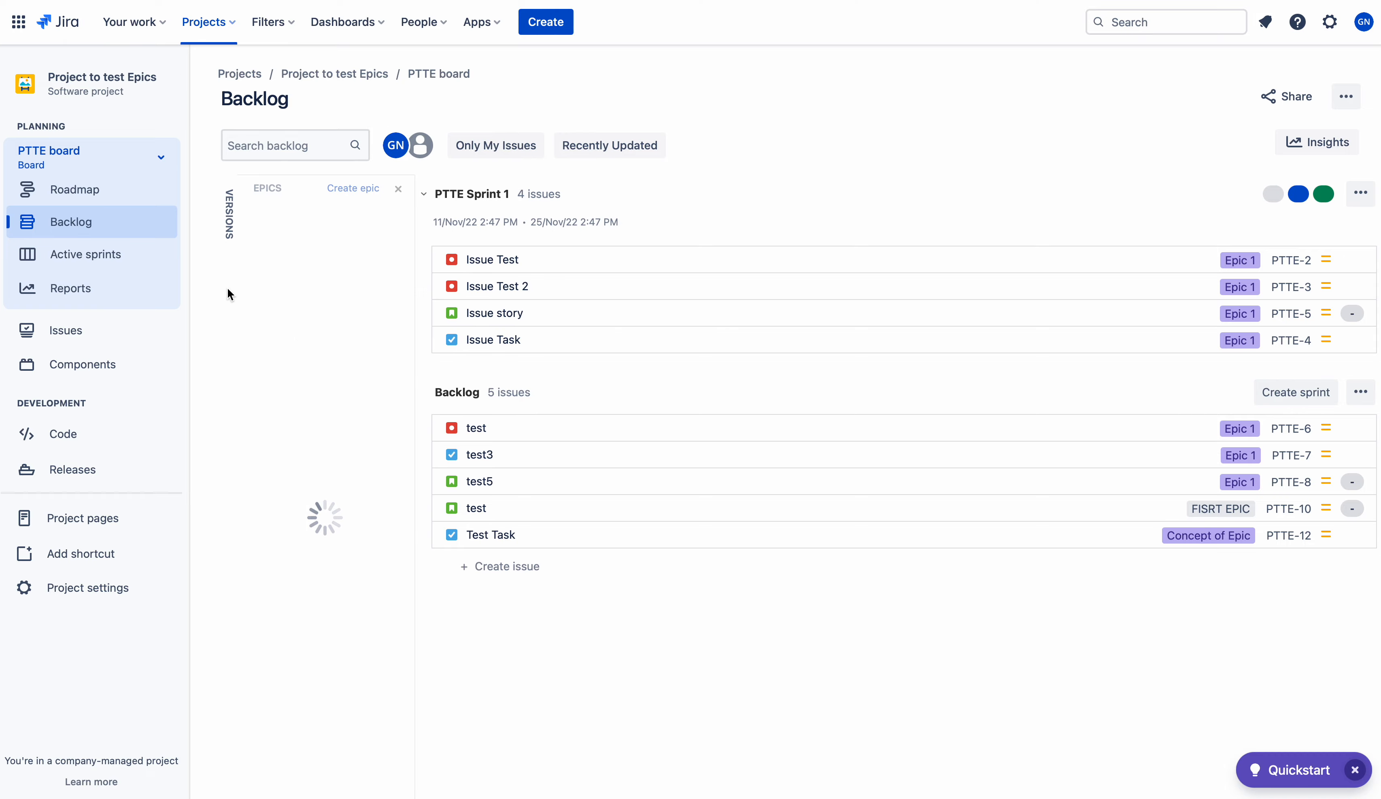
click(355, 189)
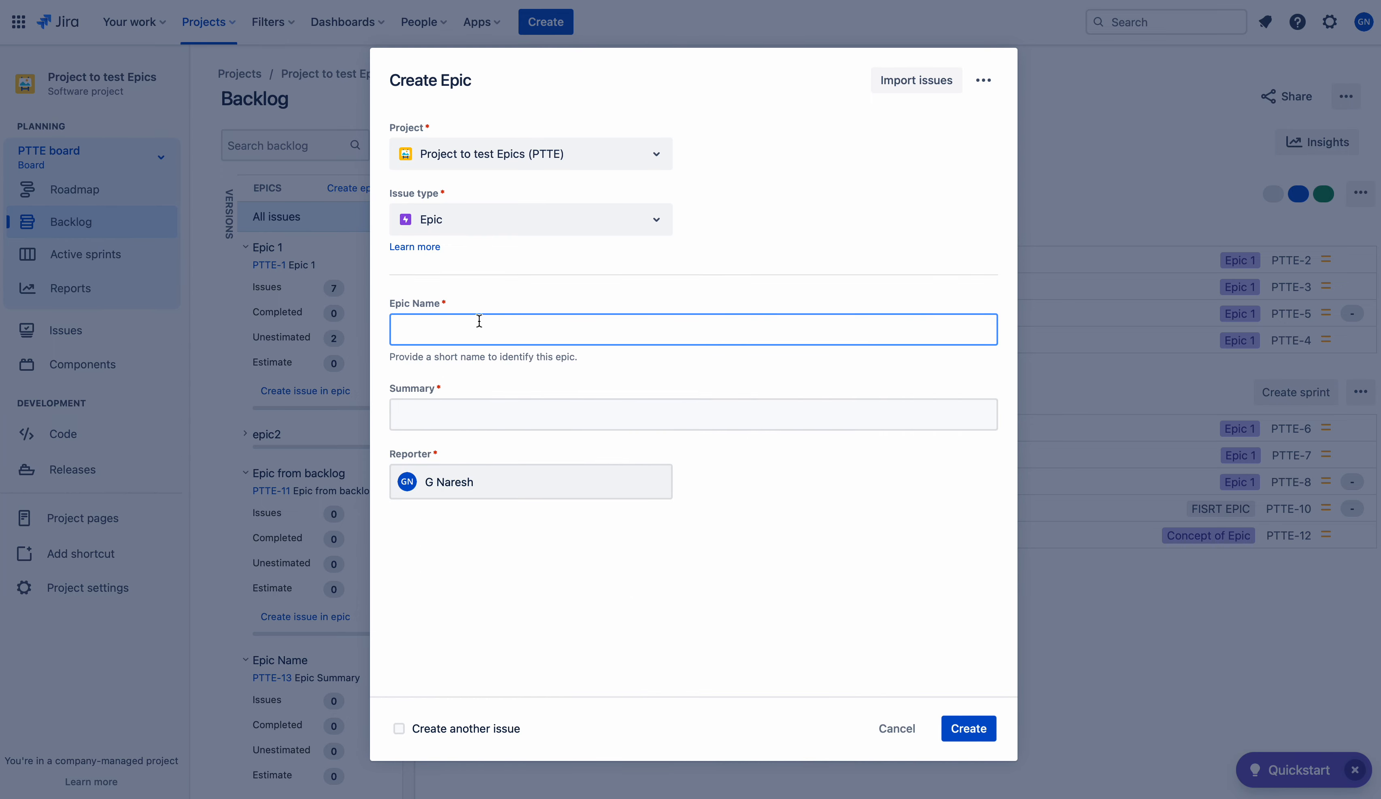
text(Epic from backlog)
click(472, 403)
text(e)
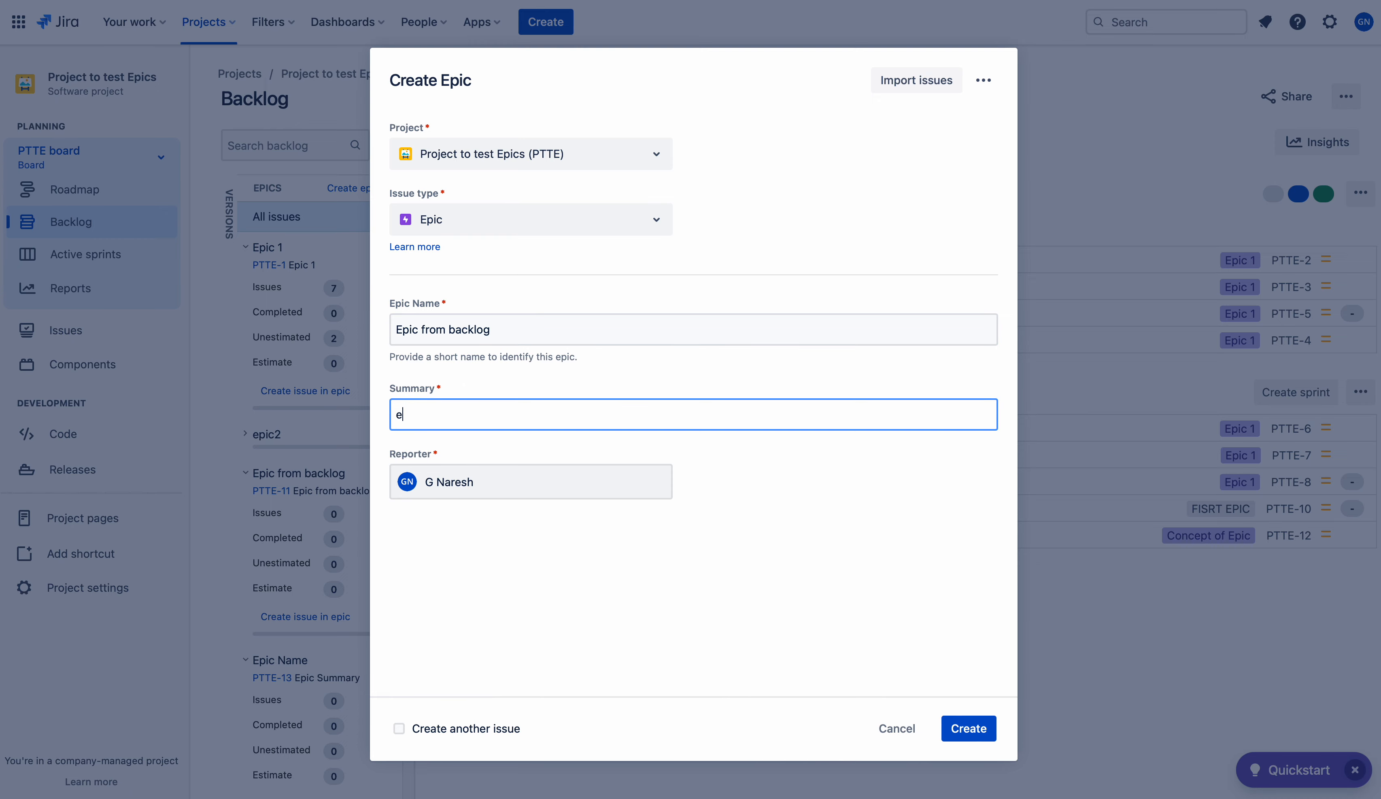
text(pics)
key(BackSpace)
text(s)
key(BackSpace)
text(summary from backlog)
click(865, 553)
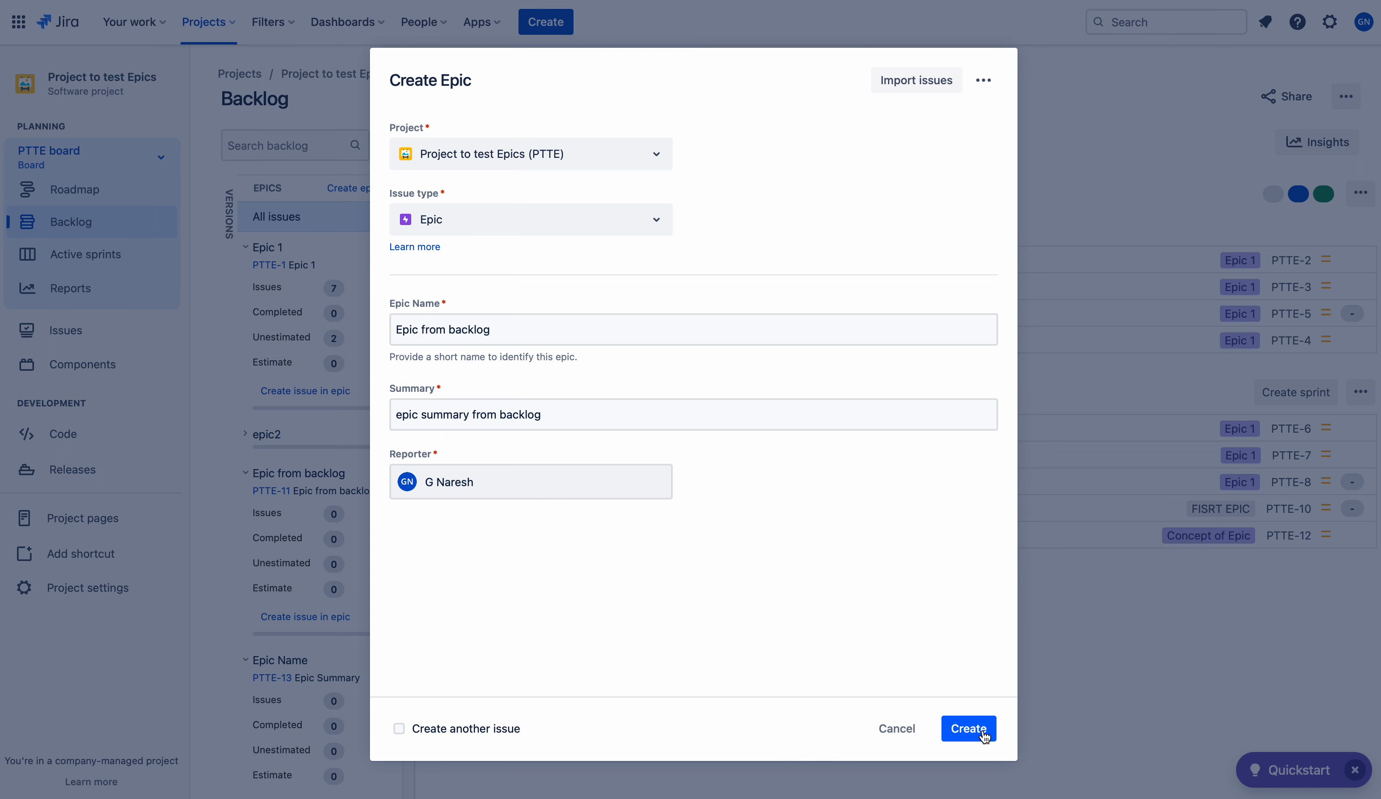
click(969, 728)
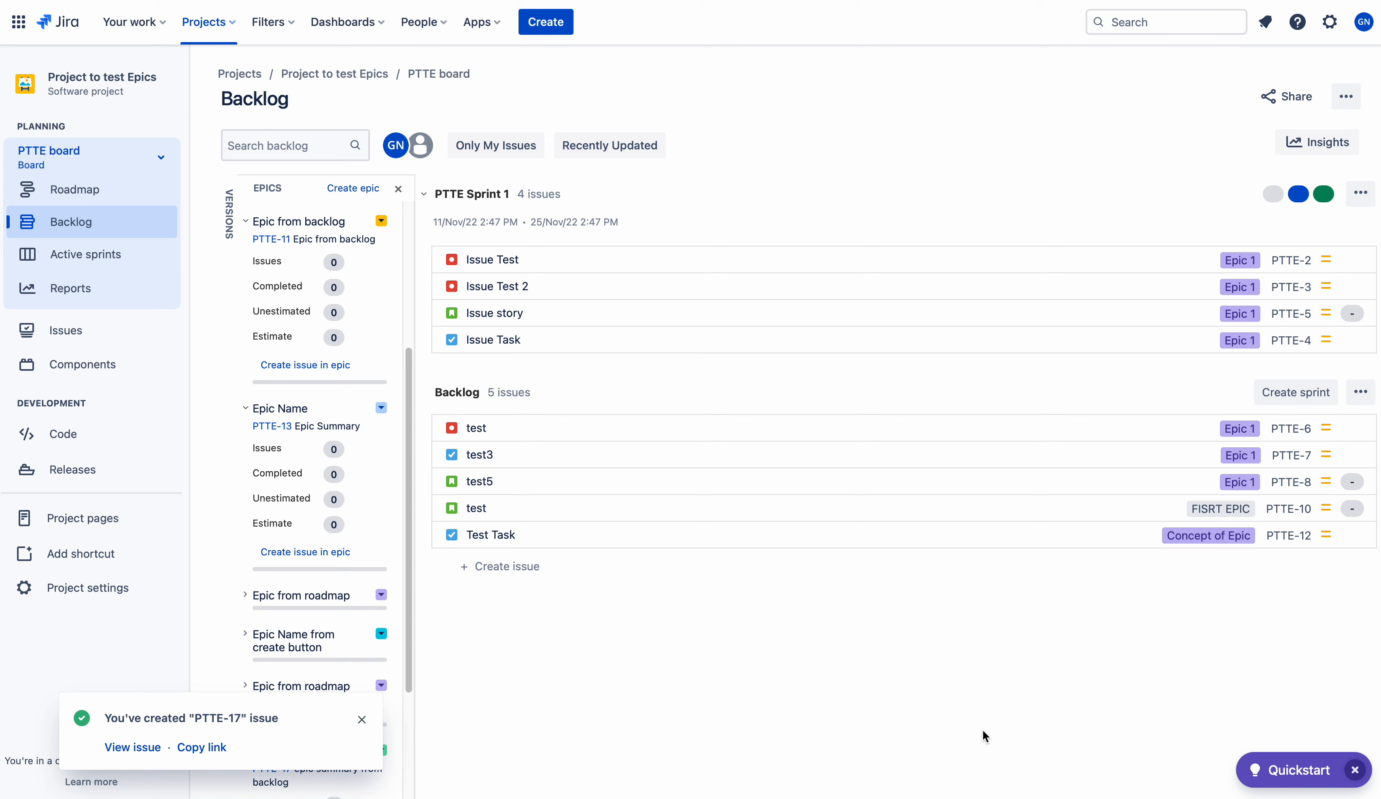
key(super+shift+5)
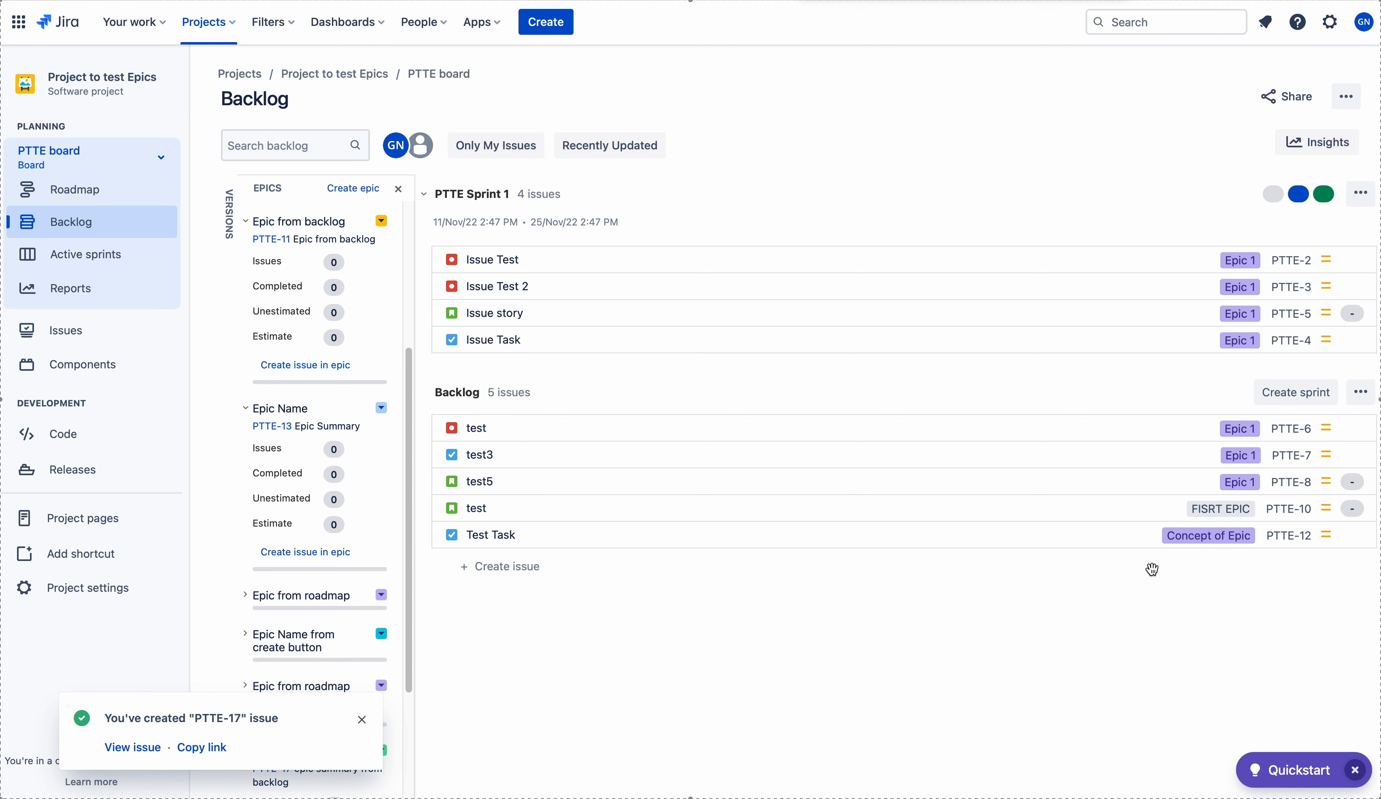